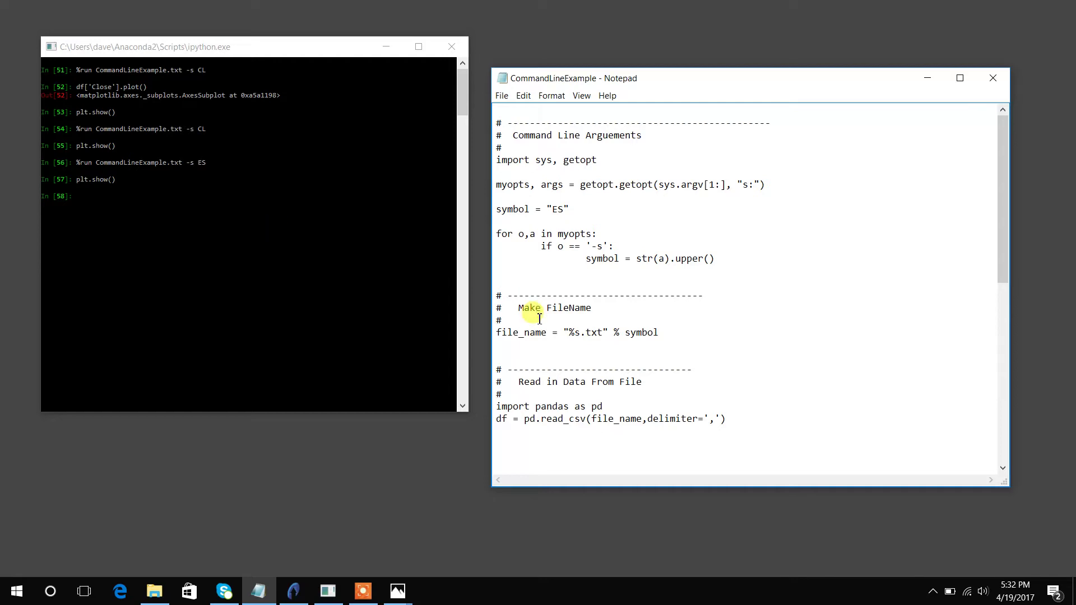
mouse_move(999, 189)
mouse_down()
mouse_move(988, 302)
mouse_move(968, 296)
mouse_up()
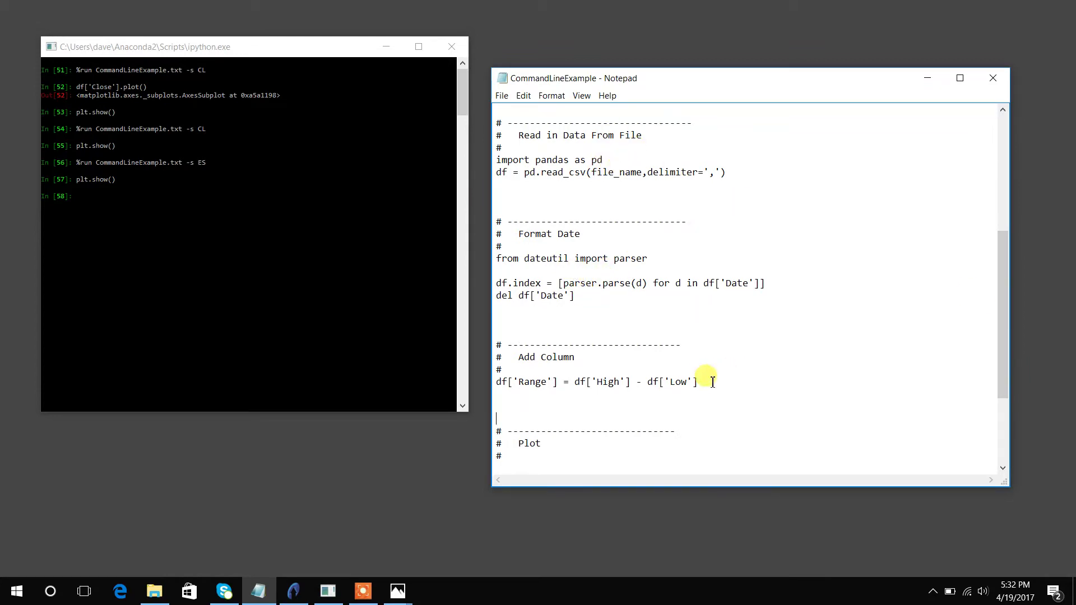
drag(998, 359, 990, 426)
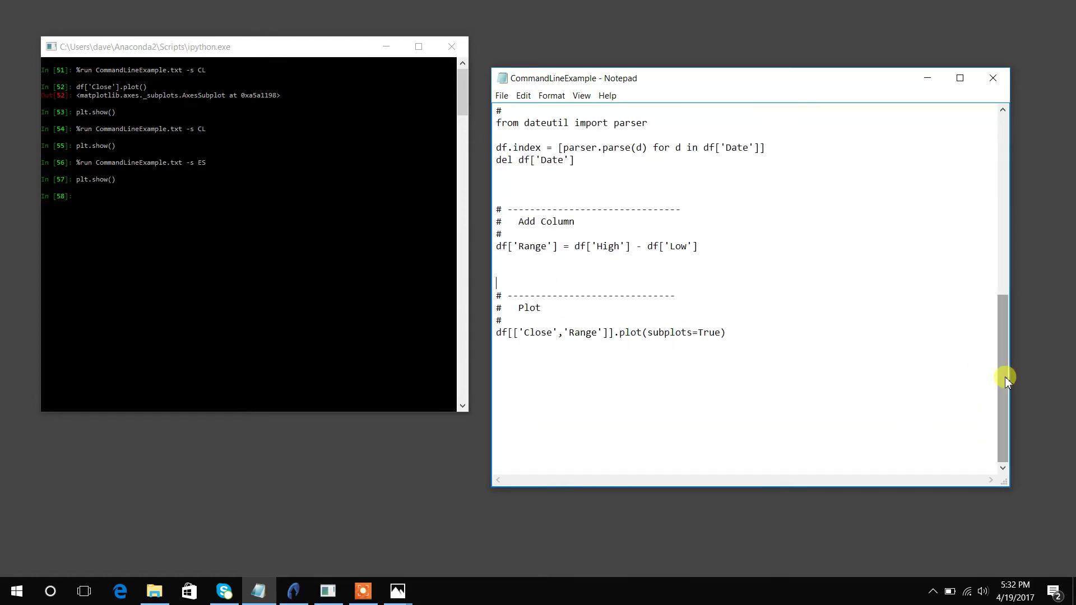
drag(1005, 382, 1002, 185)
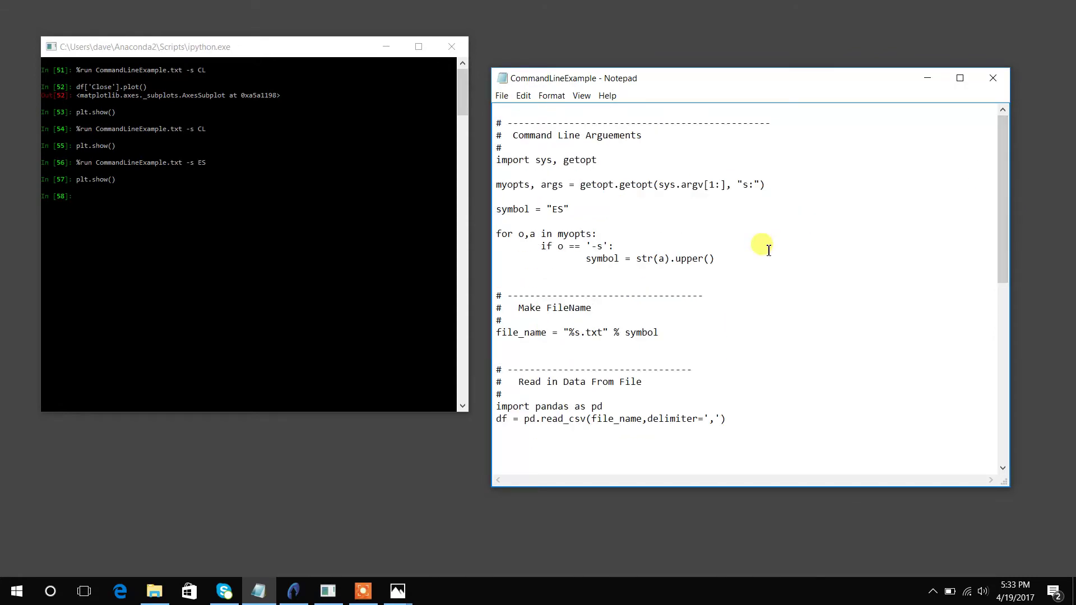
Highlight the command-line argument parsing code in Notepad, then return to the IPython console.
drag(745, 258, 486, 122)
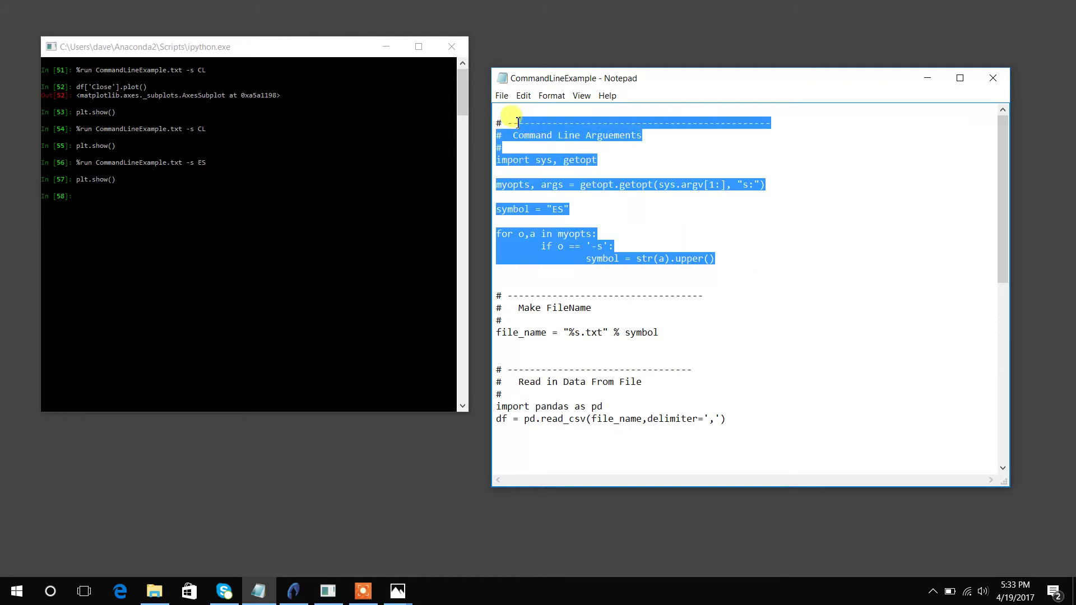
click(841, 271)
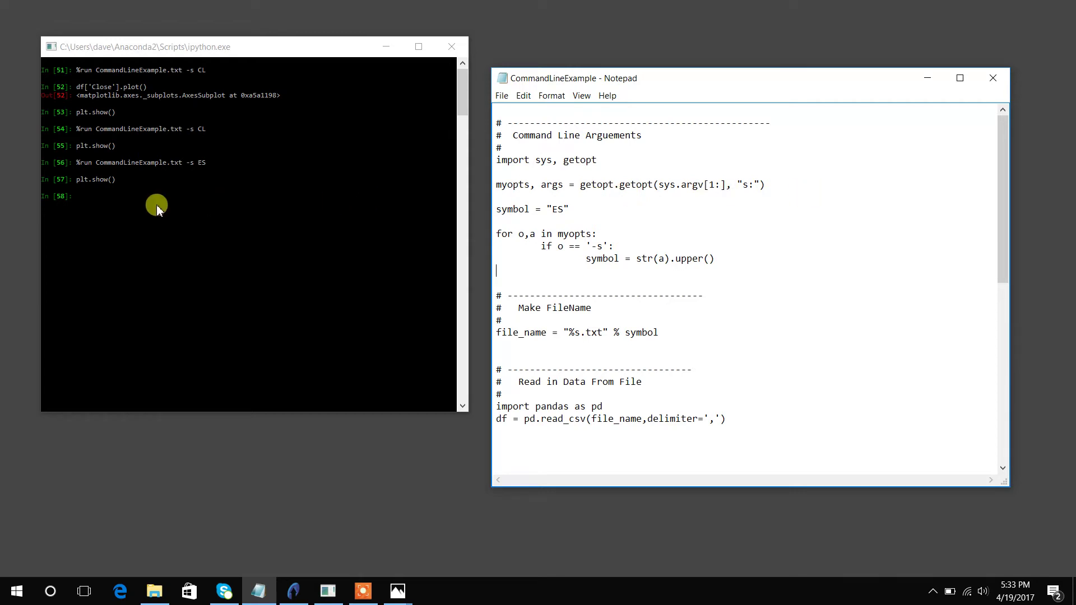
click(126, 201)
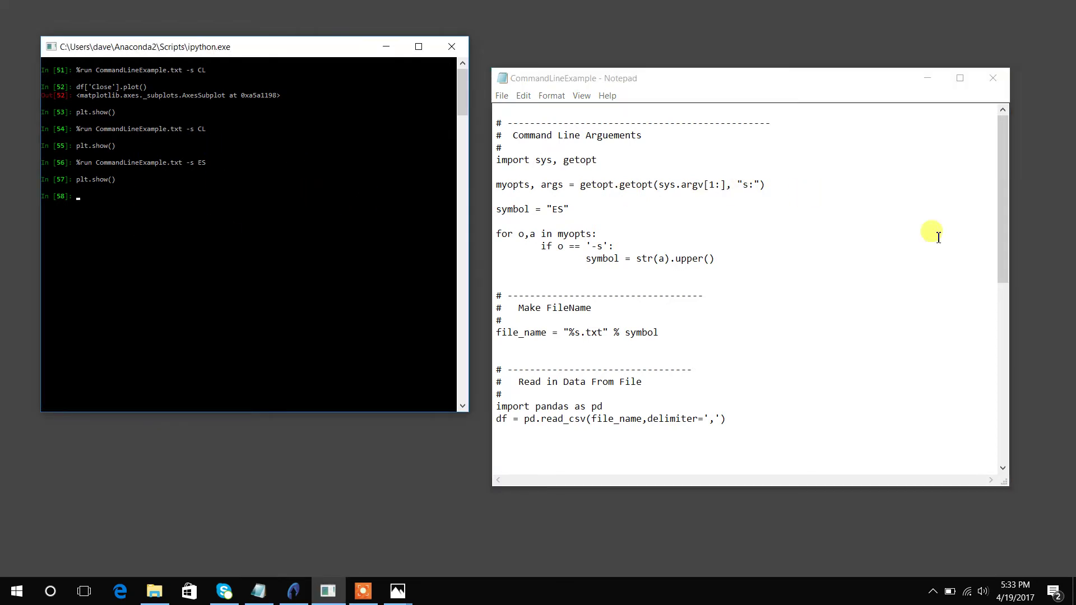
click(821, 249)
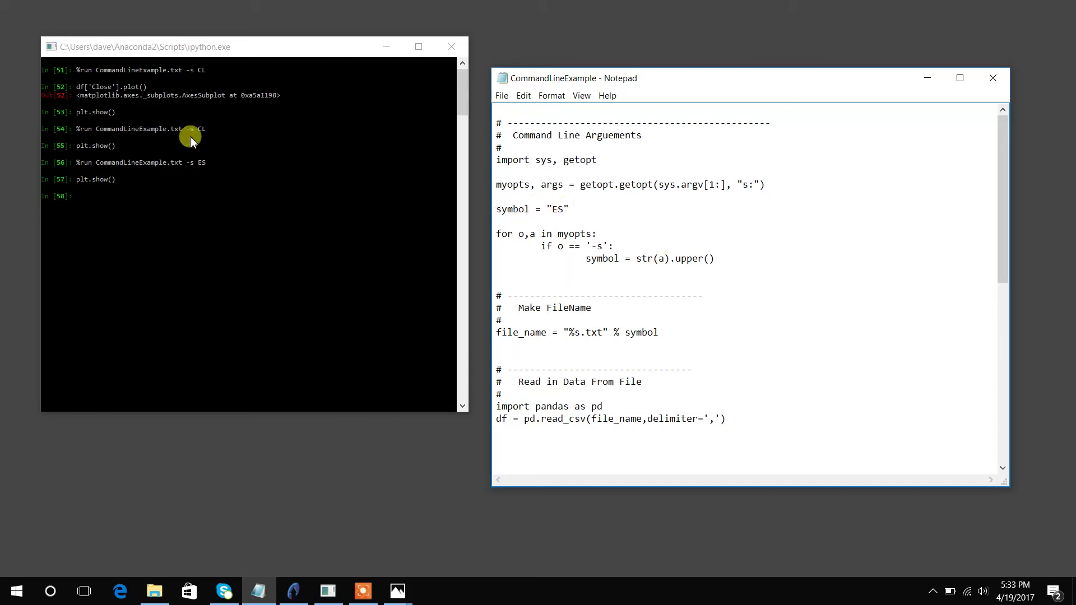
click(163, 188)
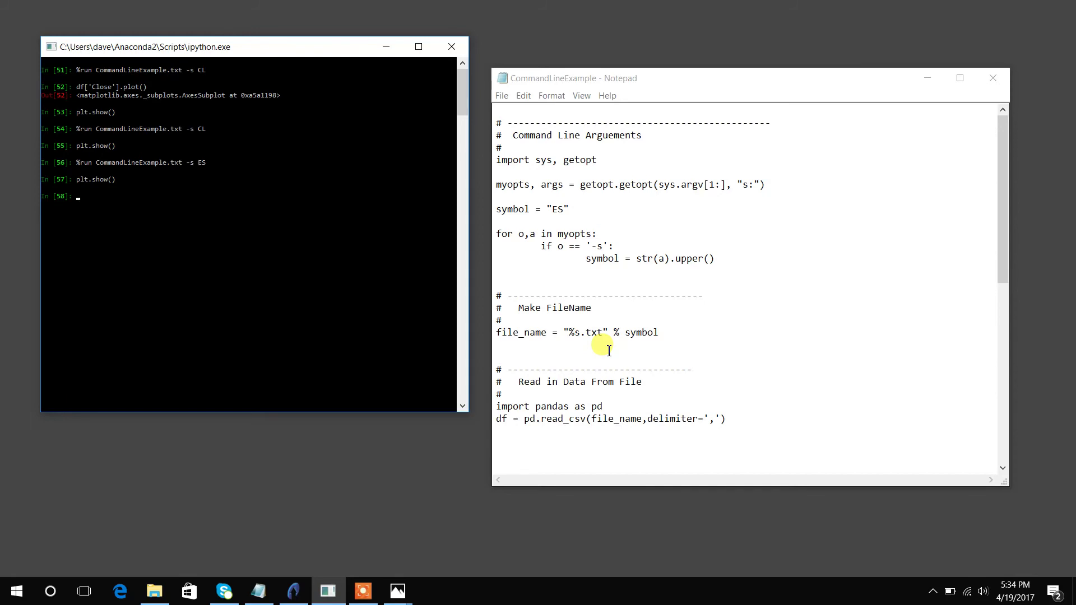
Rerun CommandLineExample.txt with -s ES, show its Close and Range figure, then close it.
key(Up)
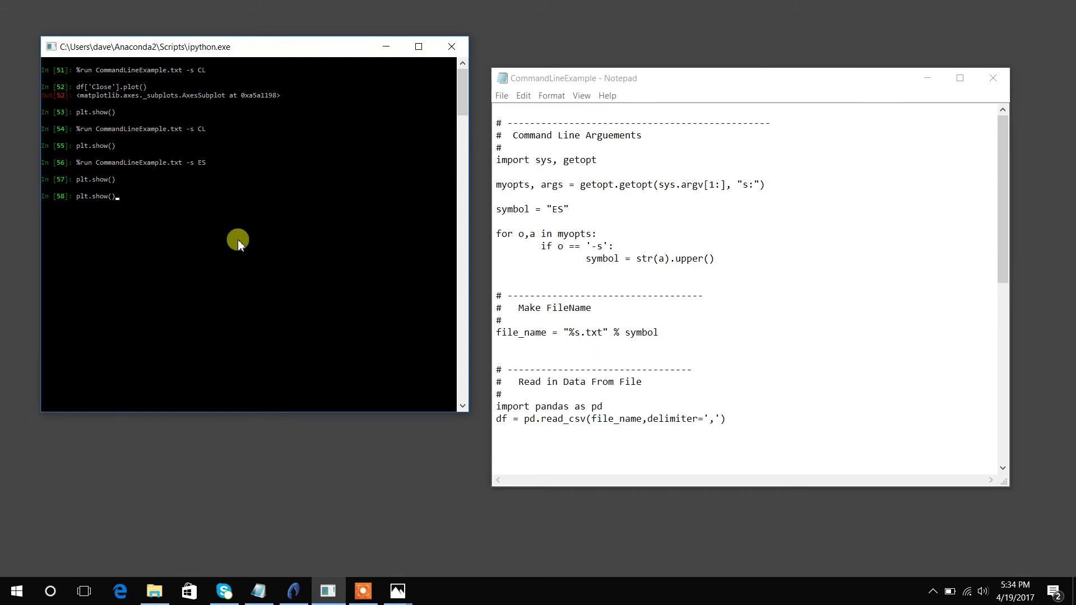
key(Up)
text(plt.sho)
text(w())
key(Return)
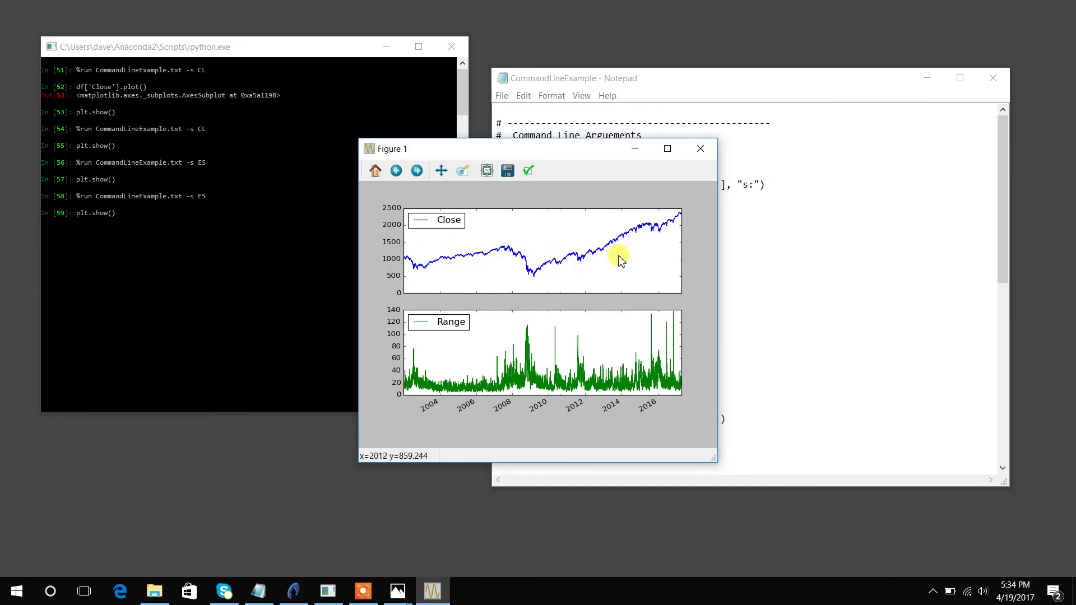
click(700, 150)
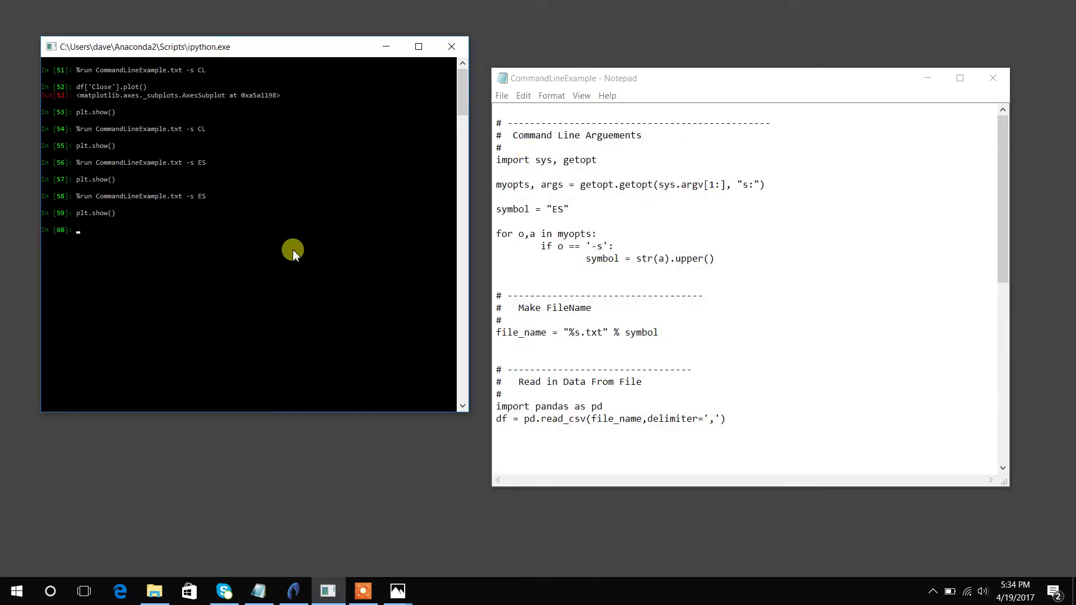
Minimise Notepad, rerun CommandLineExample.txt with -s CL, and bring its Close and Range figure forward.
click(931, 81)
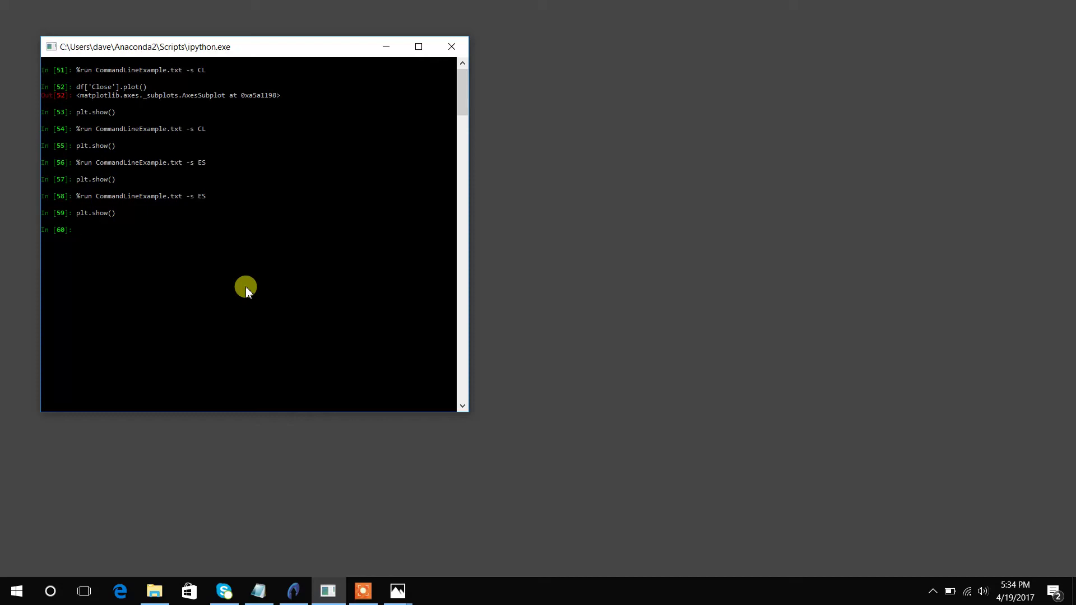
key(Up)
key(Up)
key(BackSpace)
key(BackSpace)
text(CL)
text(plt.)
text(show())
key(Return)
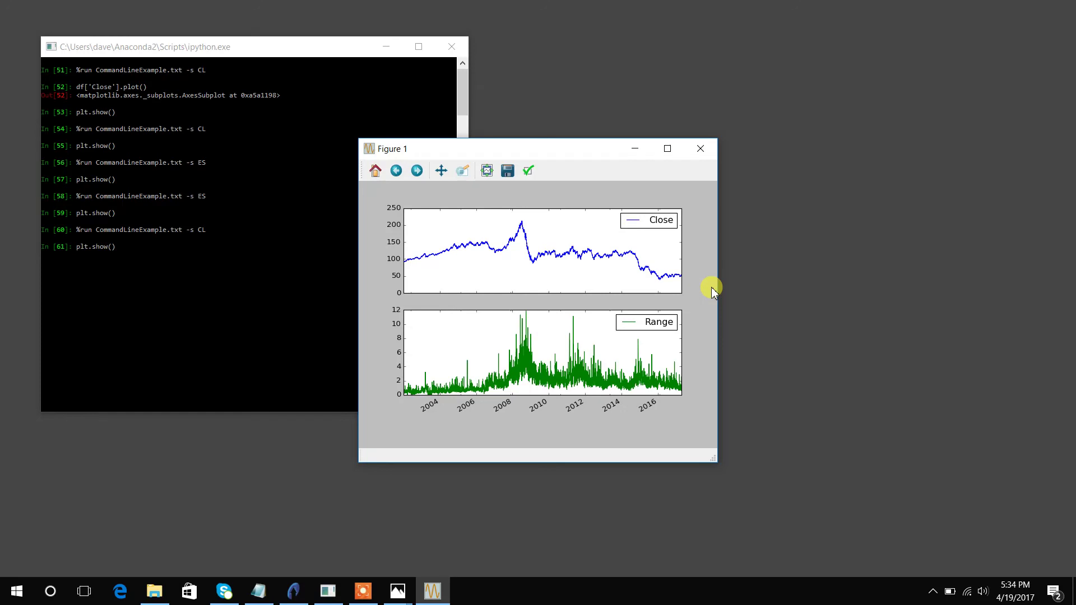
click(288, 277)
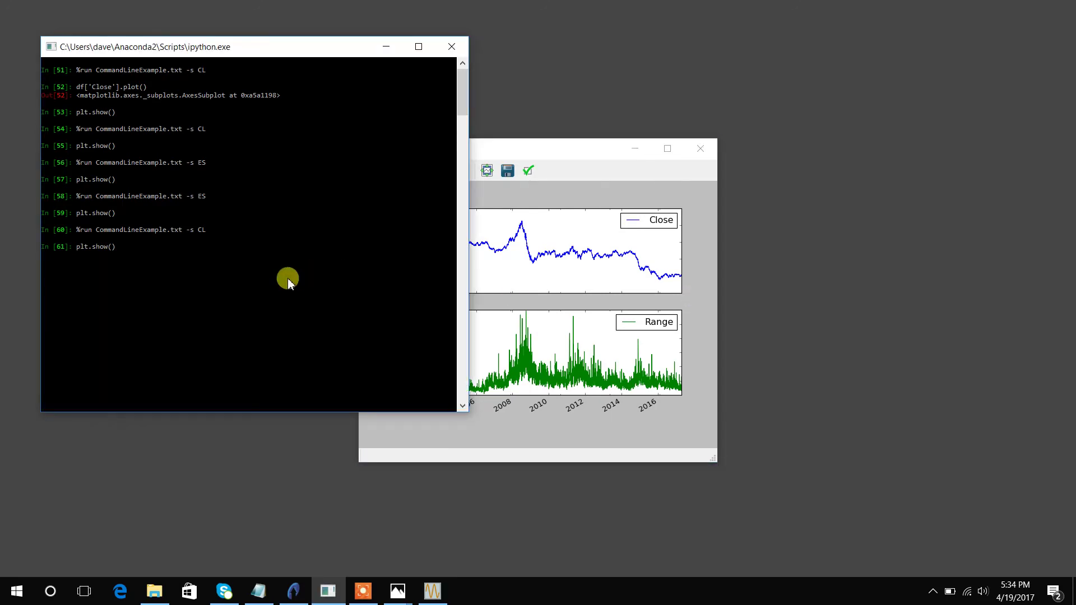
click(590, 161)
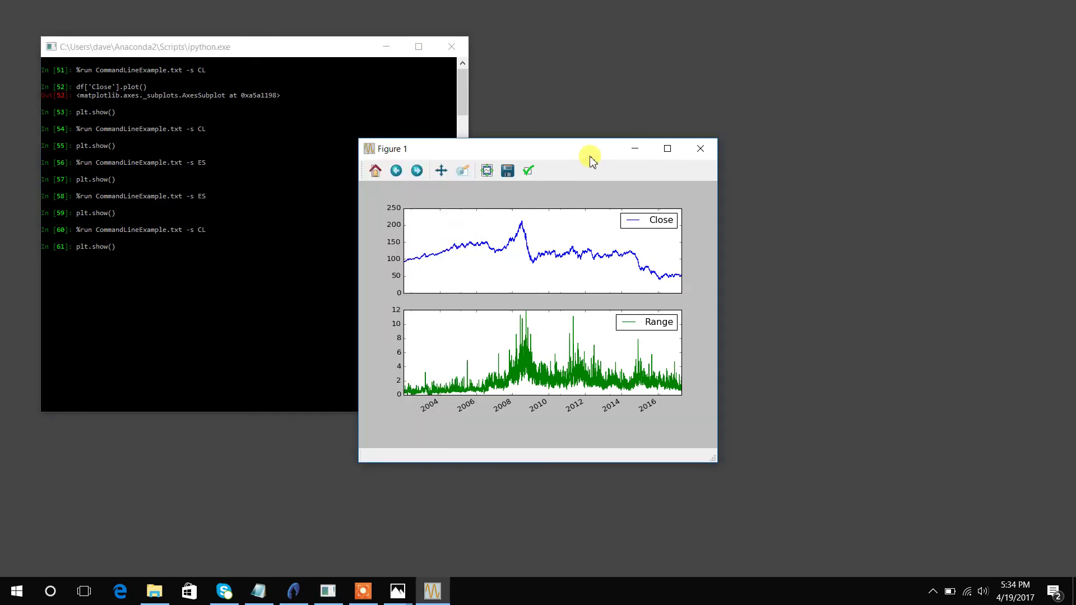